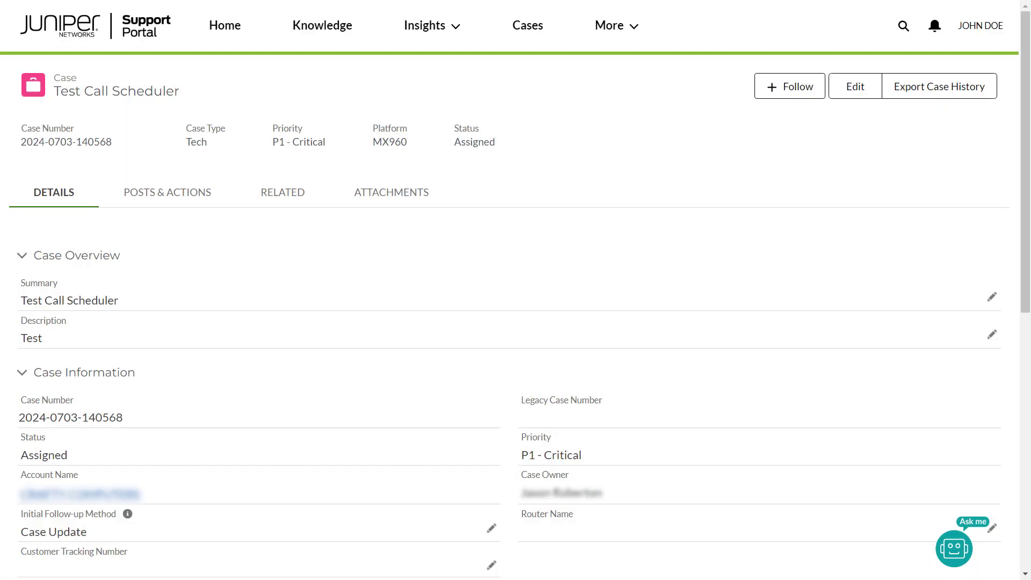
# - Start scheduling a meeting for the Test Call Scheduler case with a duration of 1 Hour
pyautogui.click(162, 196)
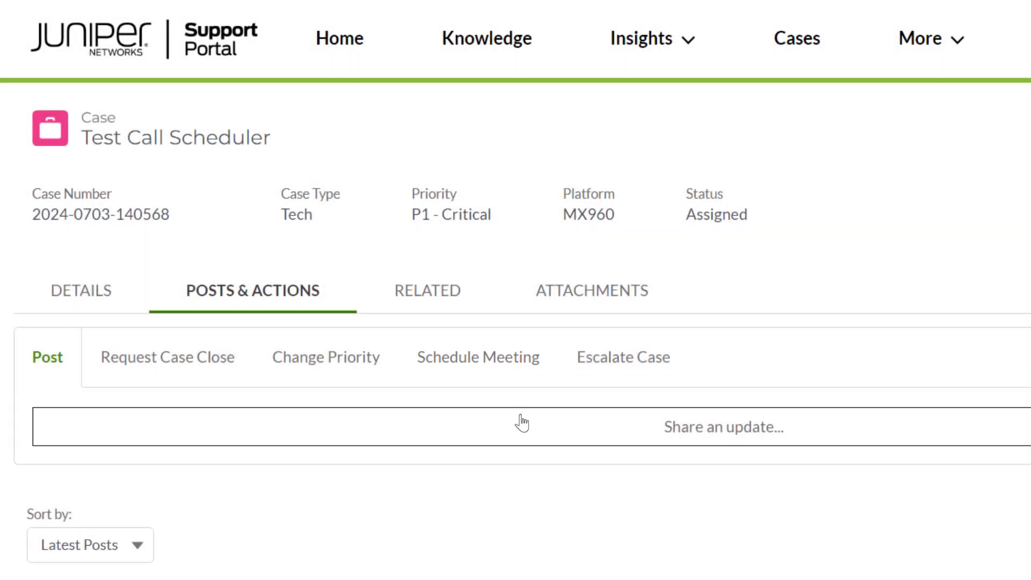
pyautogui.click(502, 367)
pyautogui.click(537, 417)
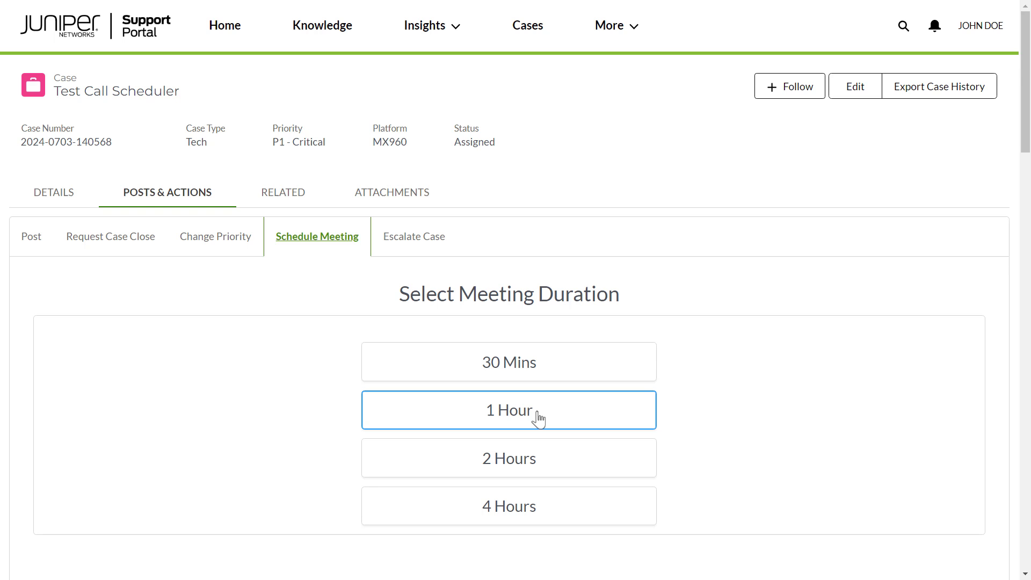
pyautogui.scroll(-2, 553, 422)
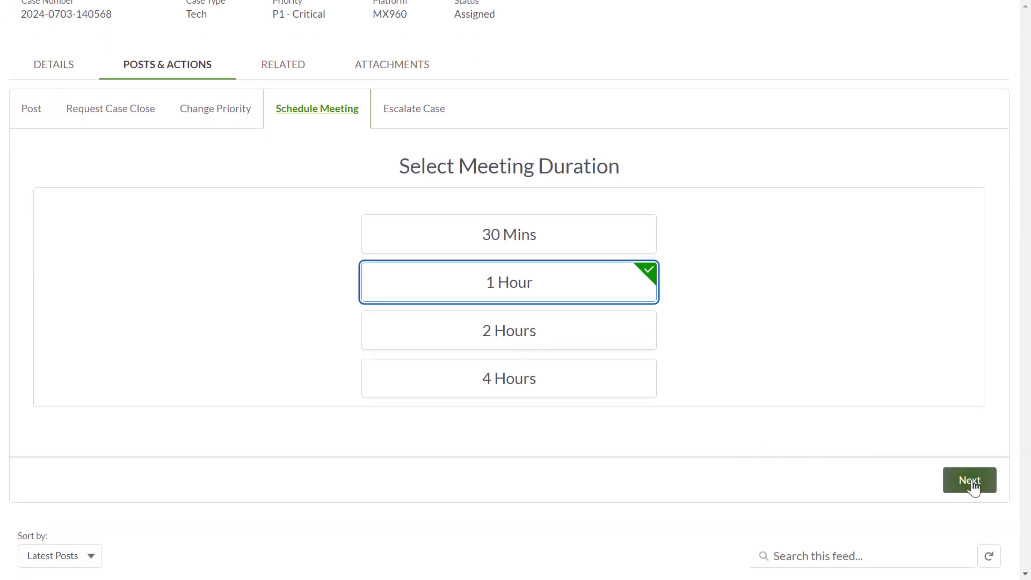
pyautogui.click(971, 481)
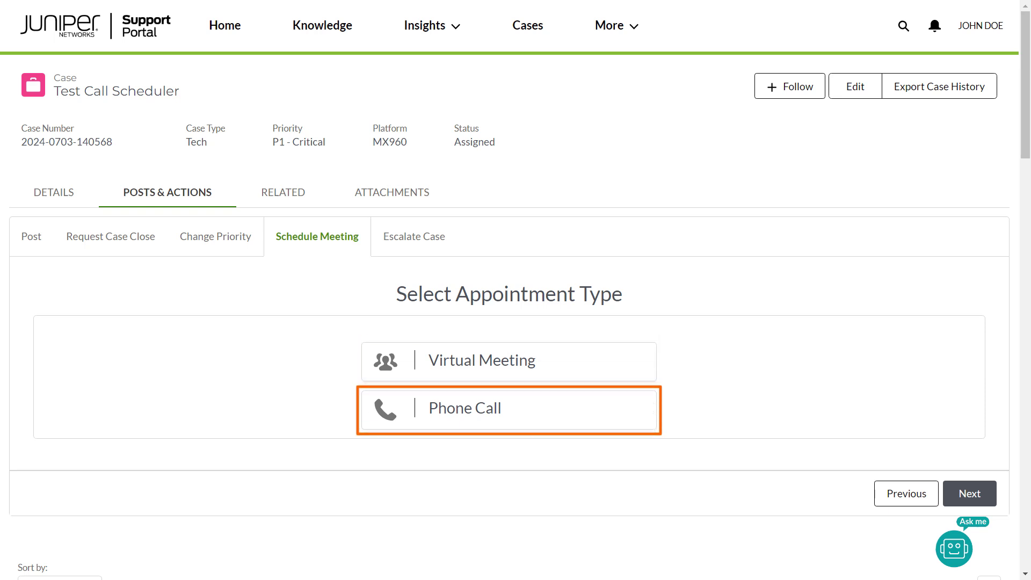
pyautogui.click(552, 370)
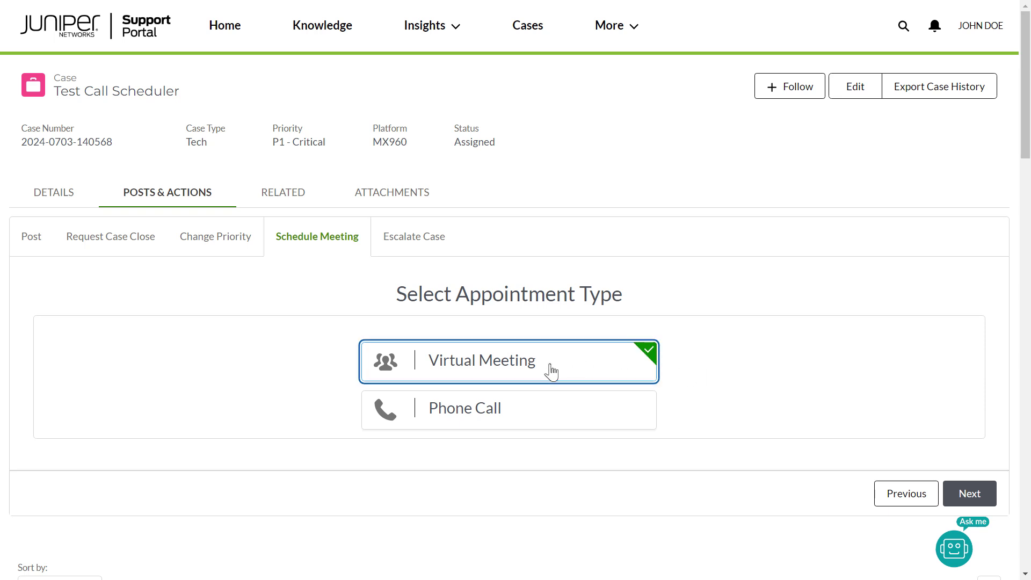
pyautogui.click(973, 494)
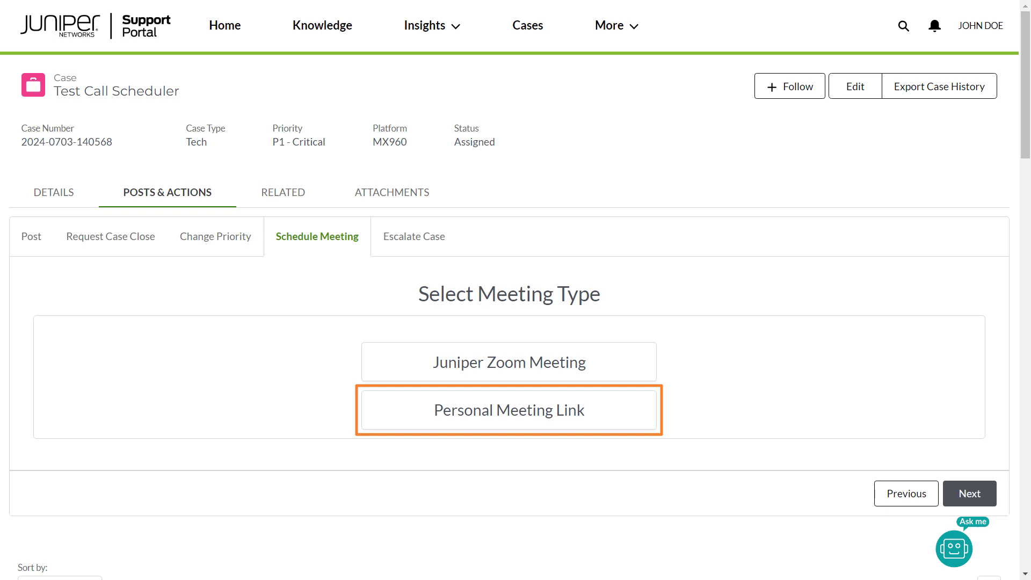
pyautogui.click(908, 494)
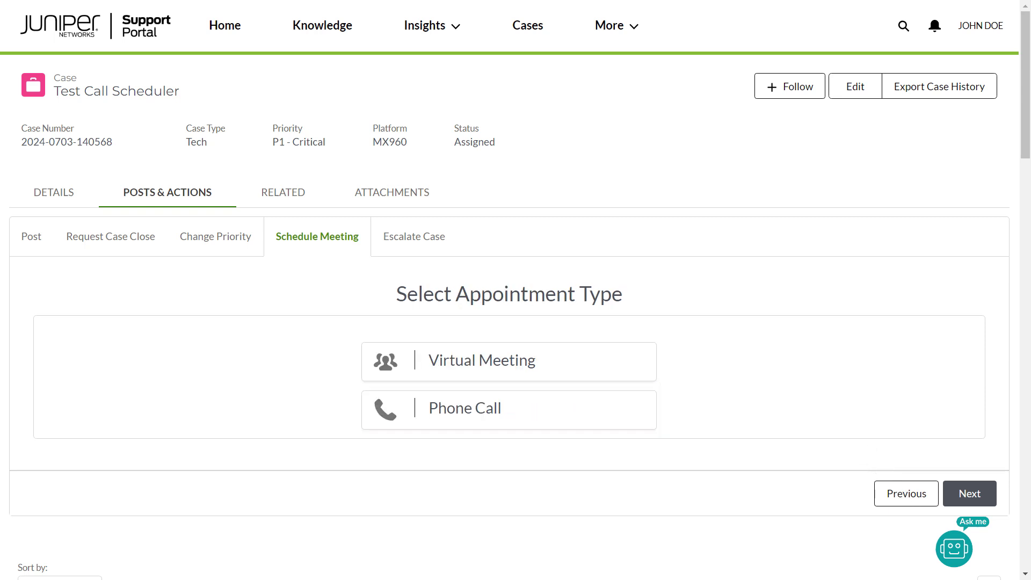
pyautogui.click(540, 416)
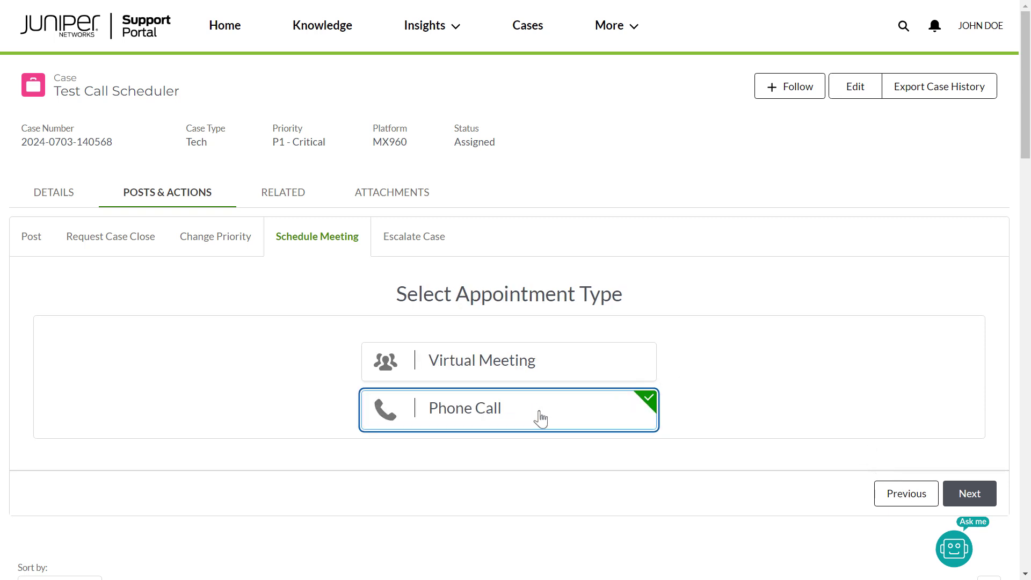
pyautogui.click(969, 495)
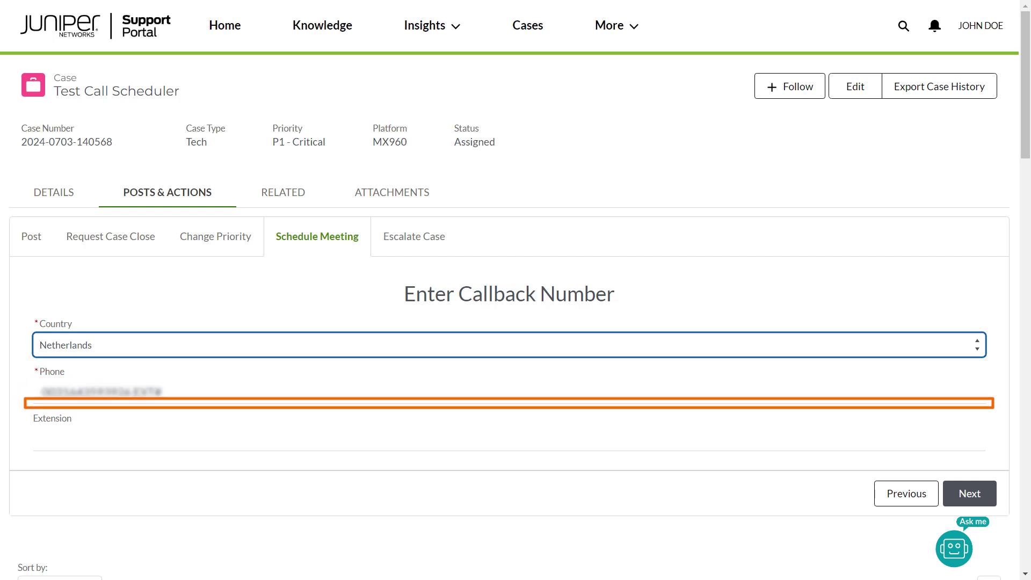
pyautogui.click(910, 496)
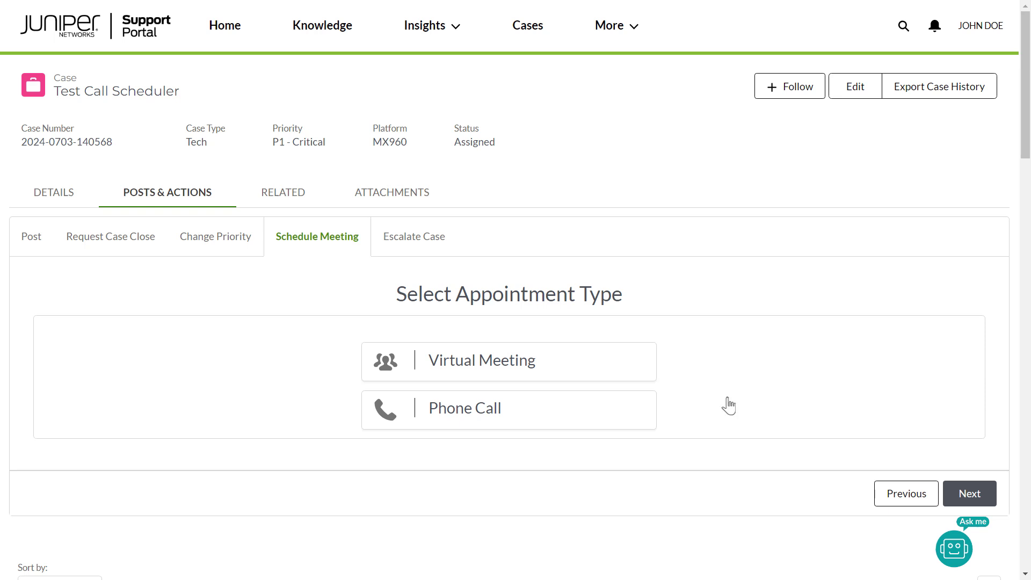
# - Set up a virtual meeting using the pasted personal meeting link, with the Case Owner as attendee
pyautogui.click(540, 370)
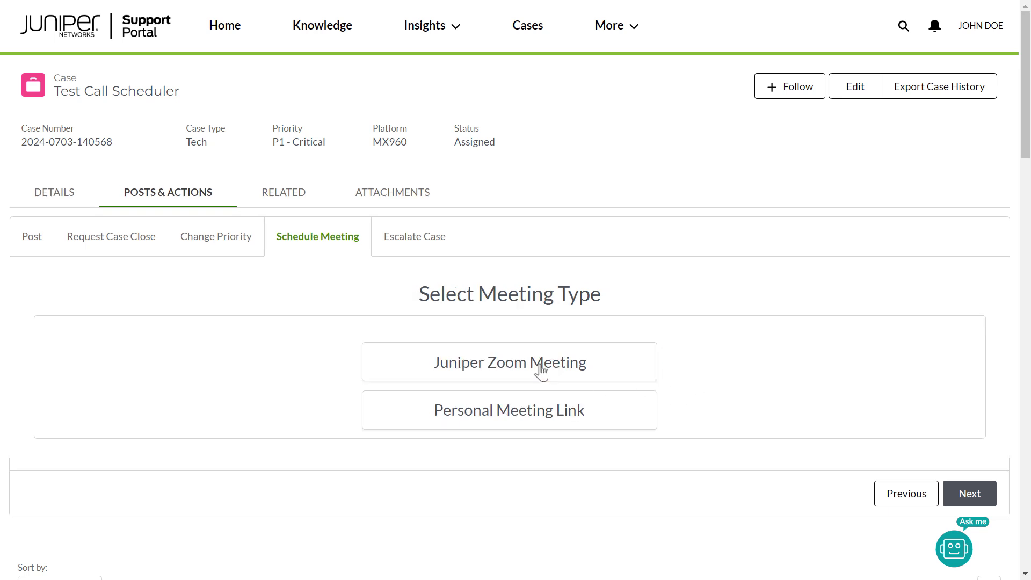
pyautogui.click(535, 421)
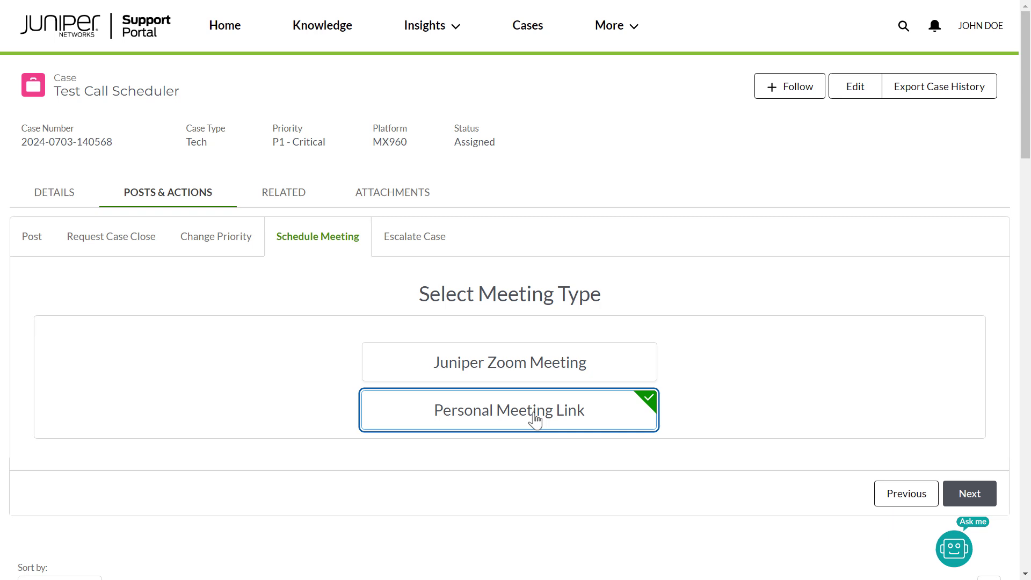
pyautogui.hotkey('ctrl', 'v')
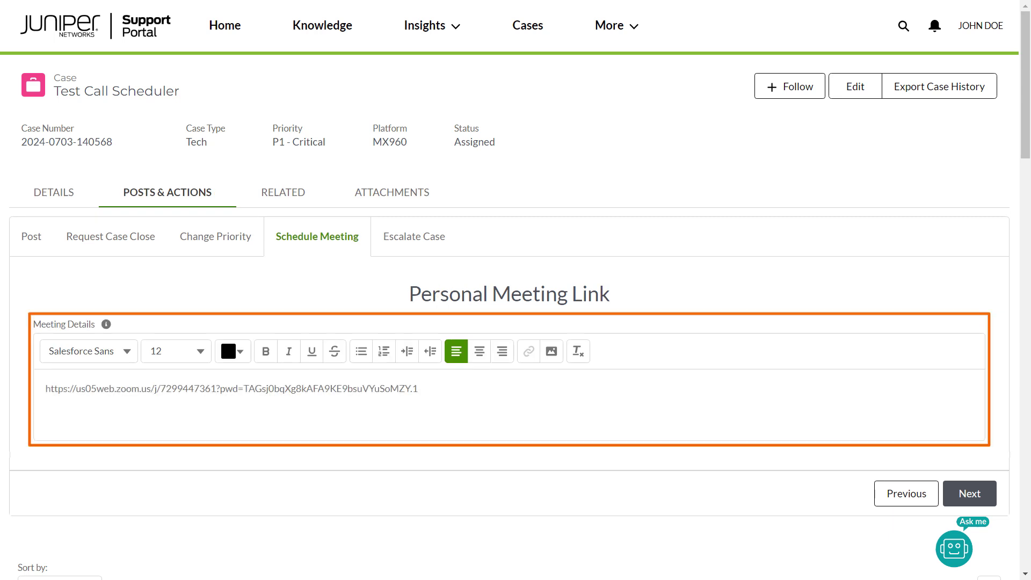
pyautogui.click(970, 495)
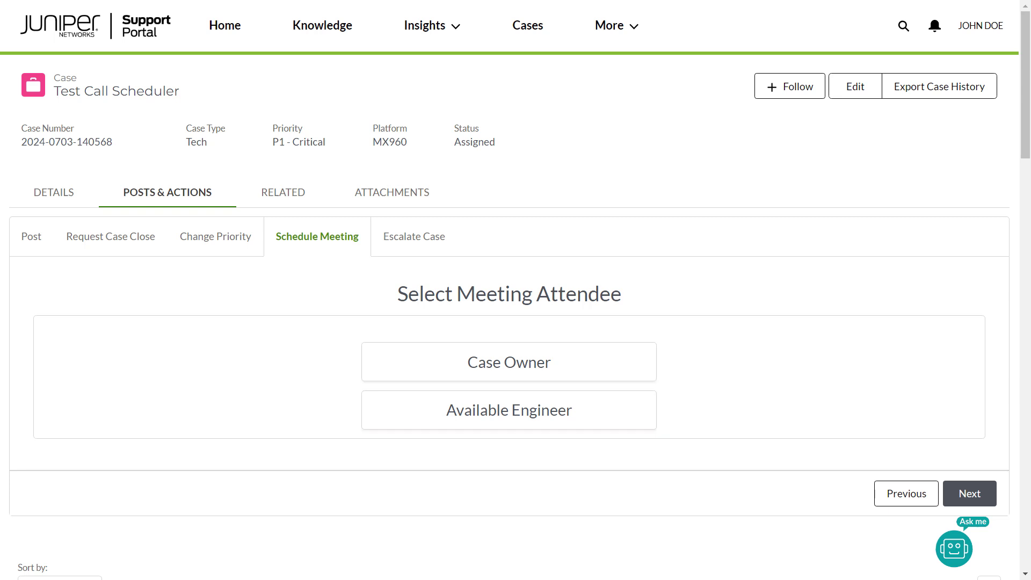
pyautogui.click(564, 364)
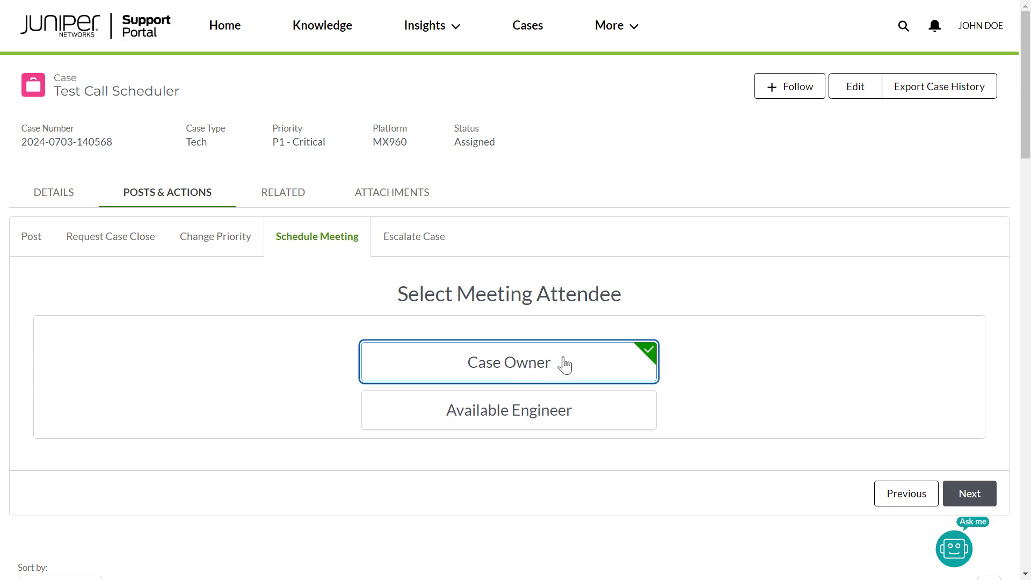
pyautogui.click(970, 495)
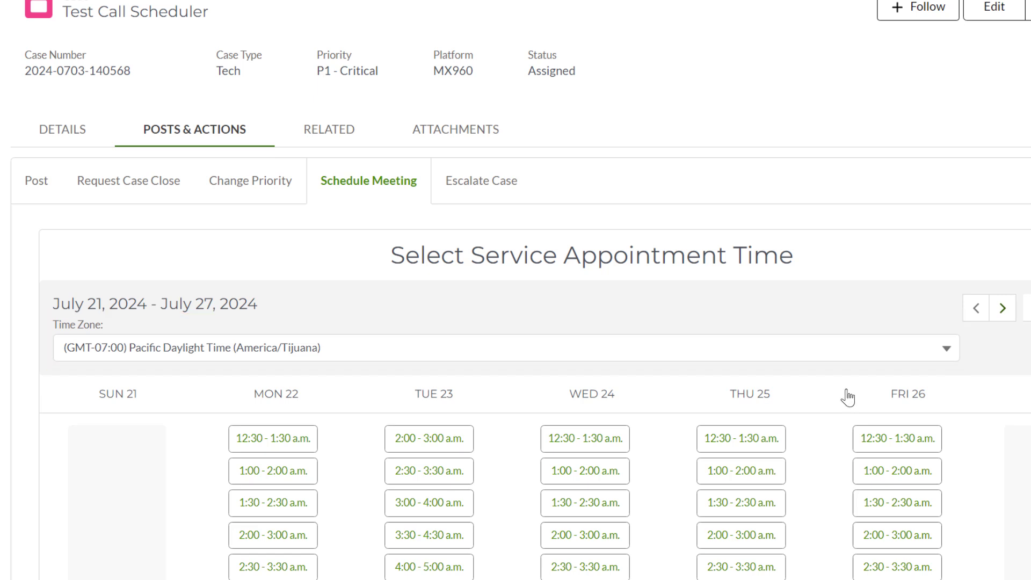
pyautogui.click(947, 349)
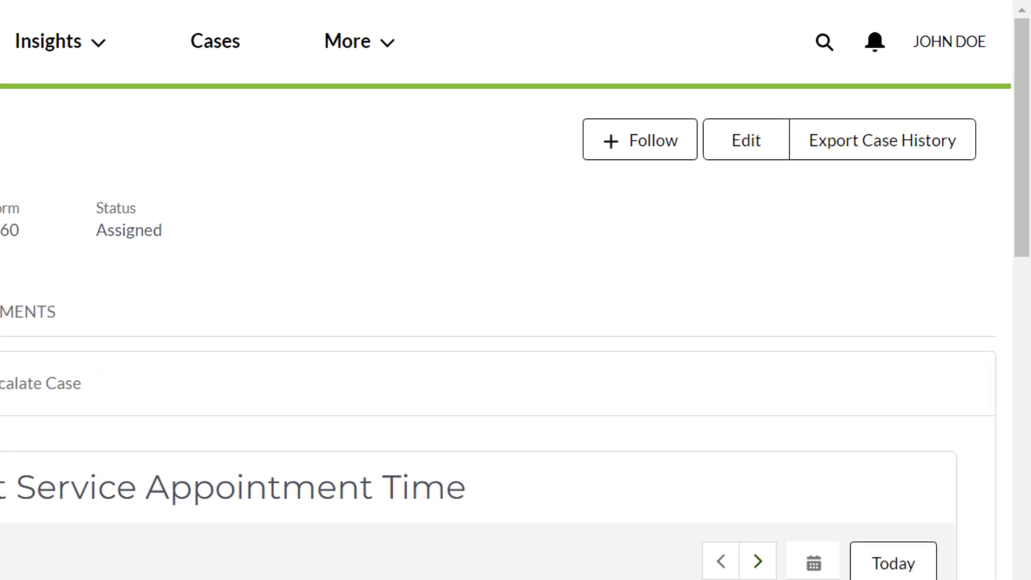
pyautogui.click(974, 46)
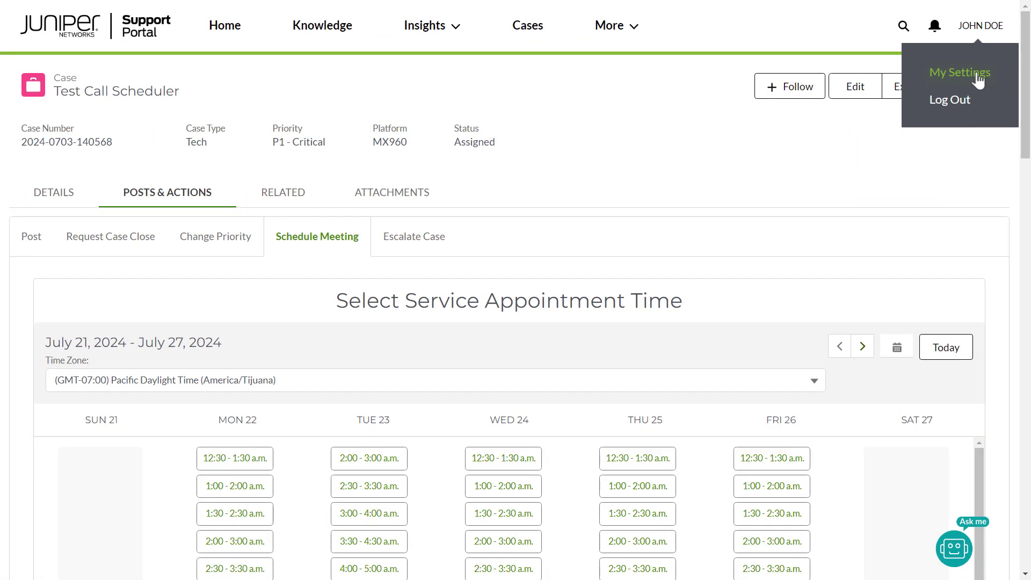
pyautogui.click(946, 118)
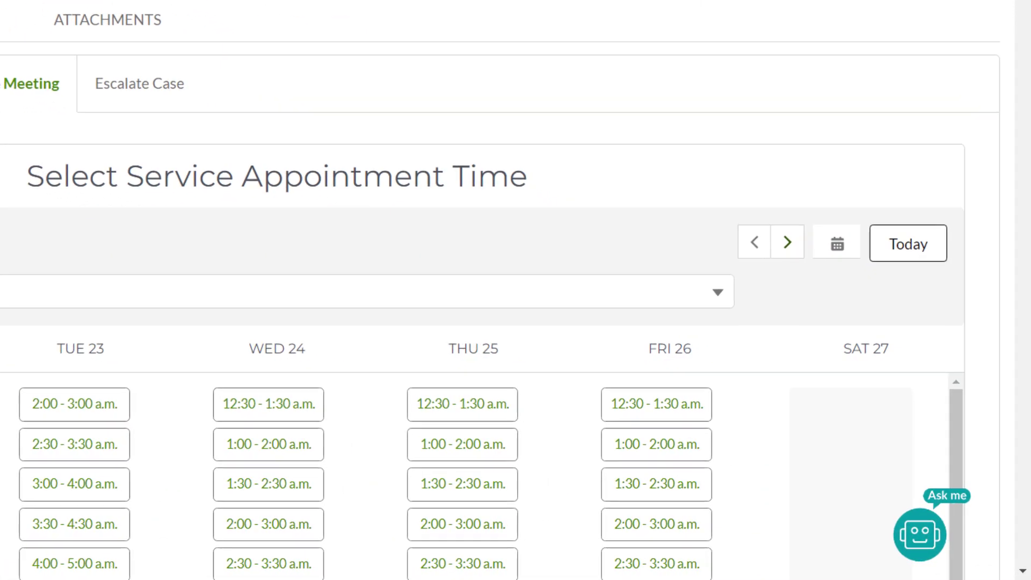
pyautogui.click(838, 244)
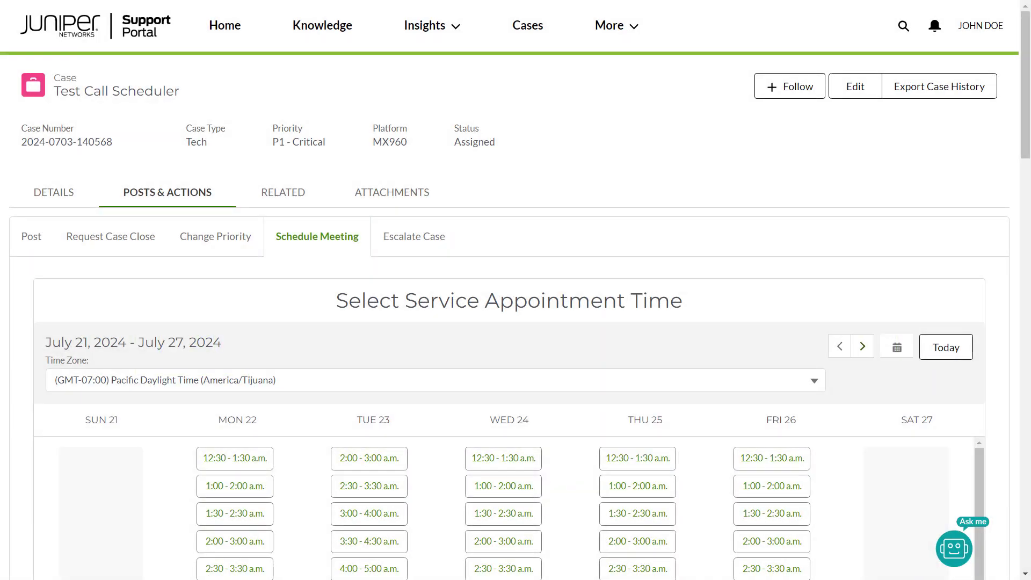
# - Choose the 12:30 - 1:30 a.m. appointment slot on Monday, July 22, 2024, and continue to the meeting review
pyautogui.click(245, 465)
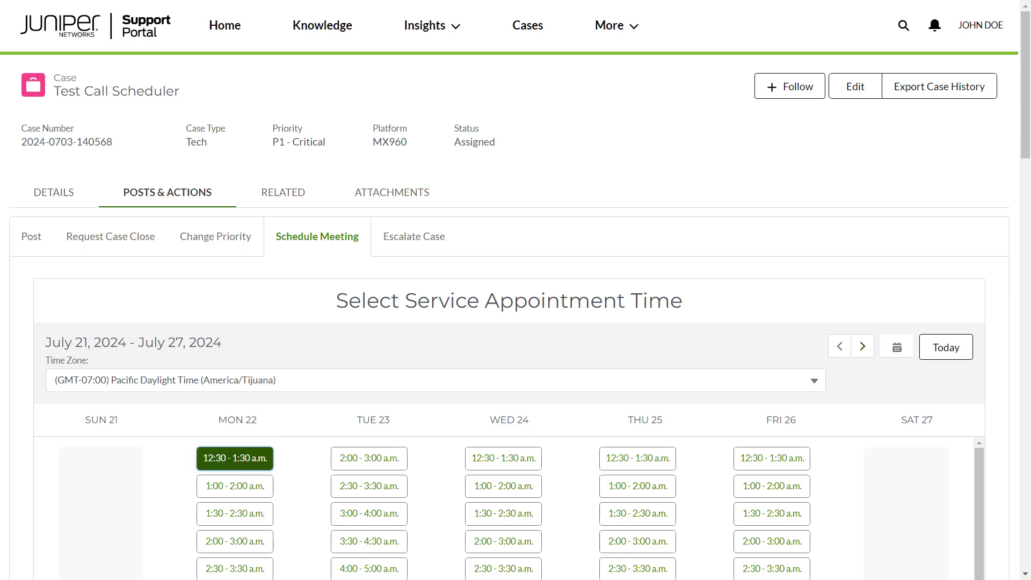
pyautogui.scroll(-5, 516, 322)
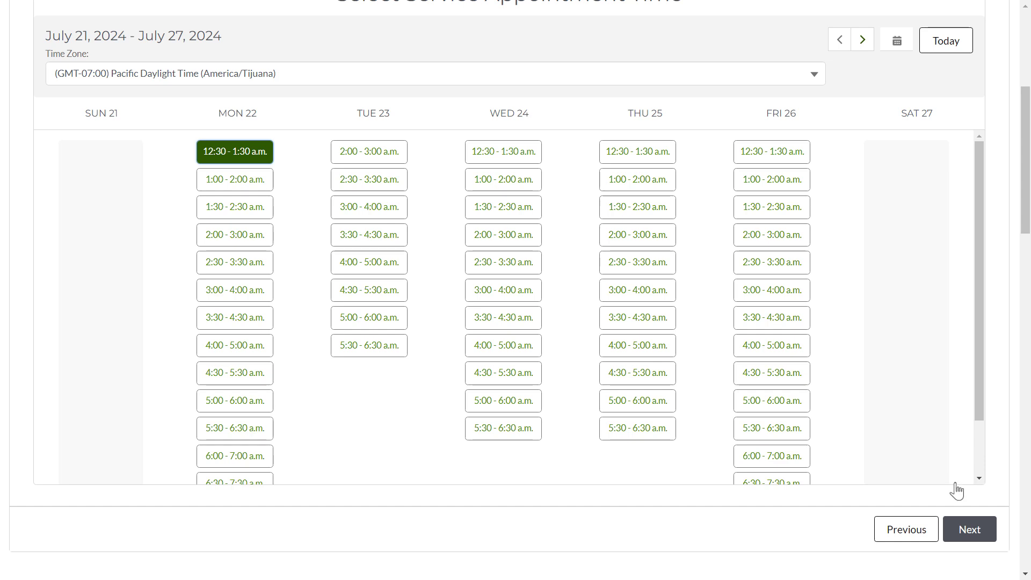
pyautogui.click(971, 530)
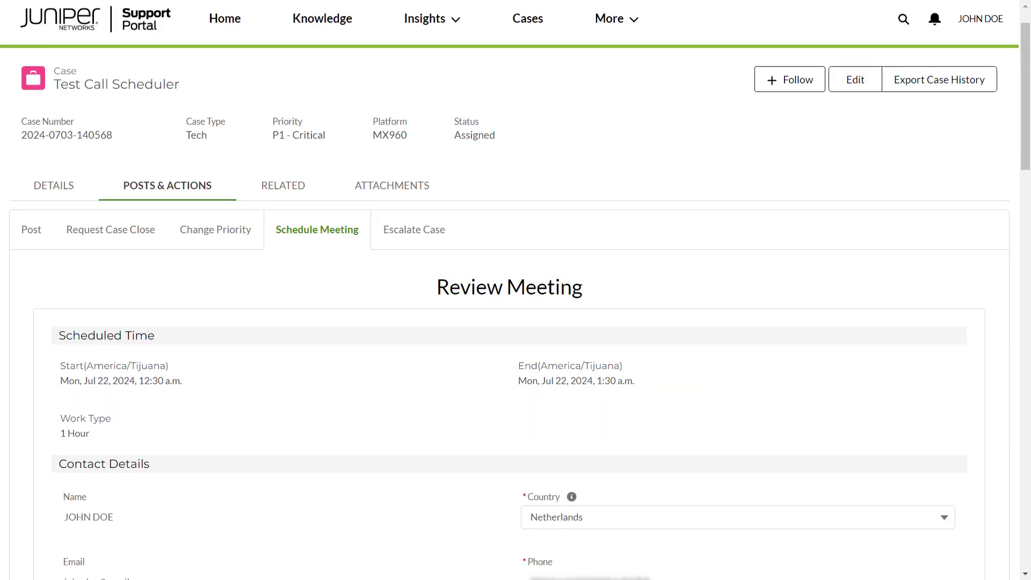
# - Describe the meeting as "I need assistance with a maintenance window for Junos SW Upgrade." and submit the appointment
pyautogui.scroll(-5, 516, 323)
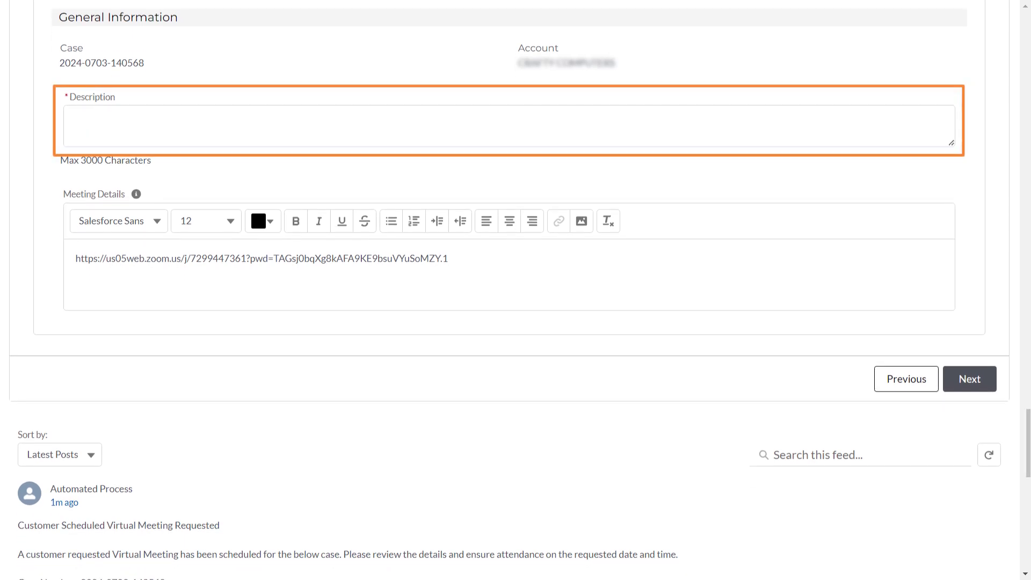
pyautogui.write('I need assistance with a maintenance window for Junos SW Upg')
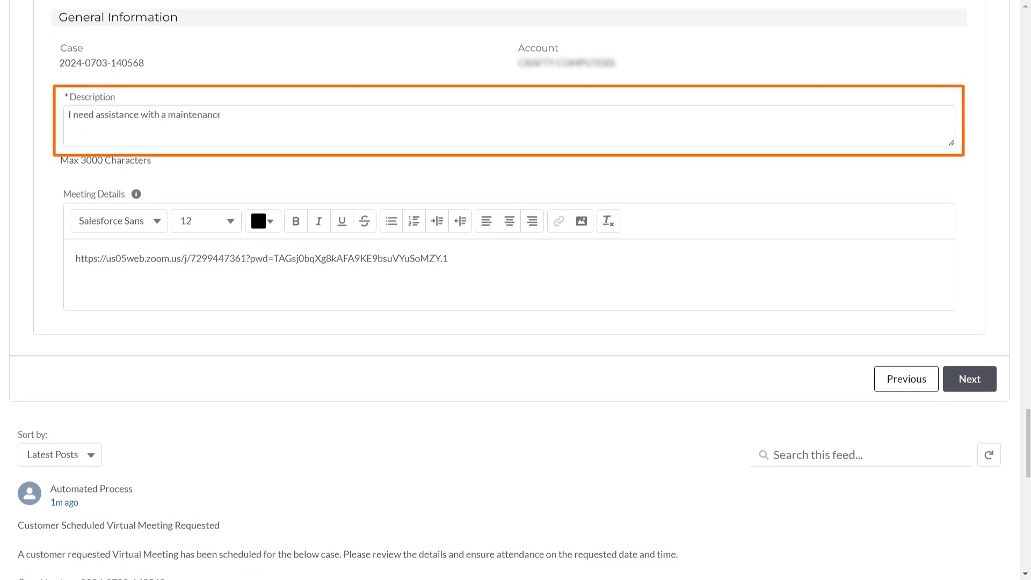
pyautogui.write('rade.')
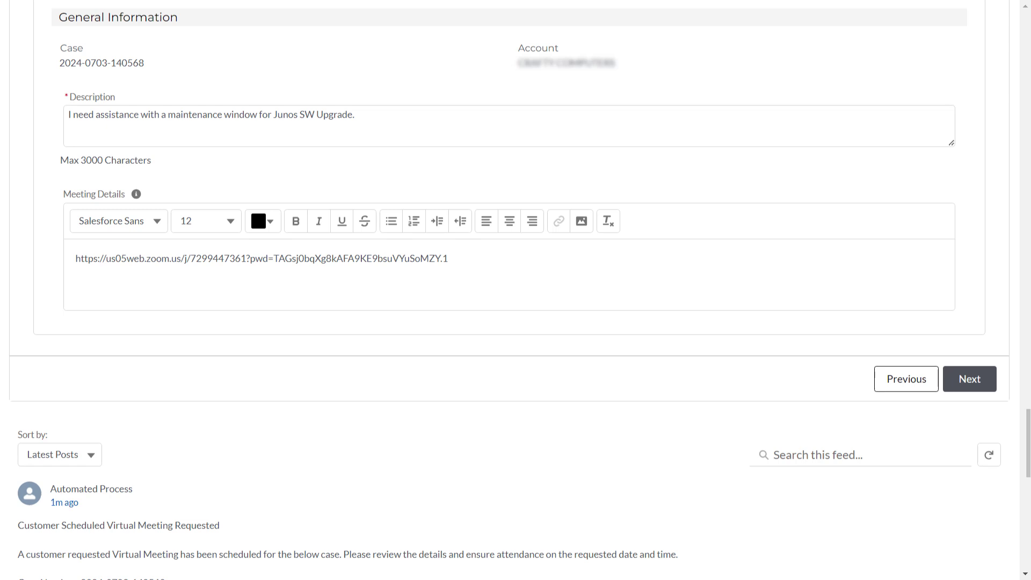
pyautogui.click(973, 391)
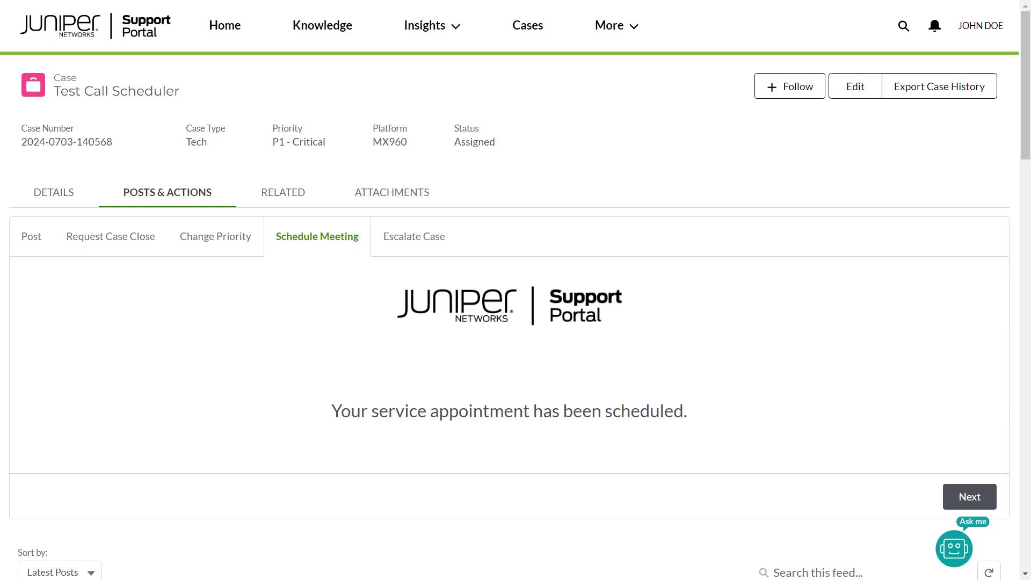
pyautogui.click(970, 499)
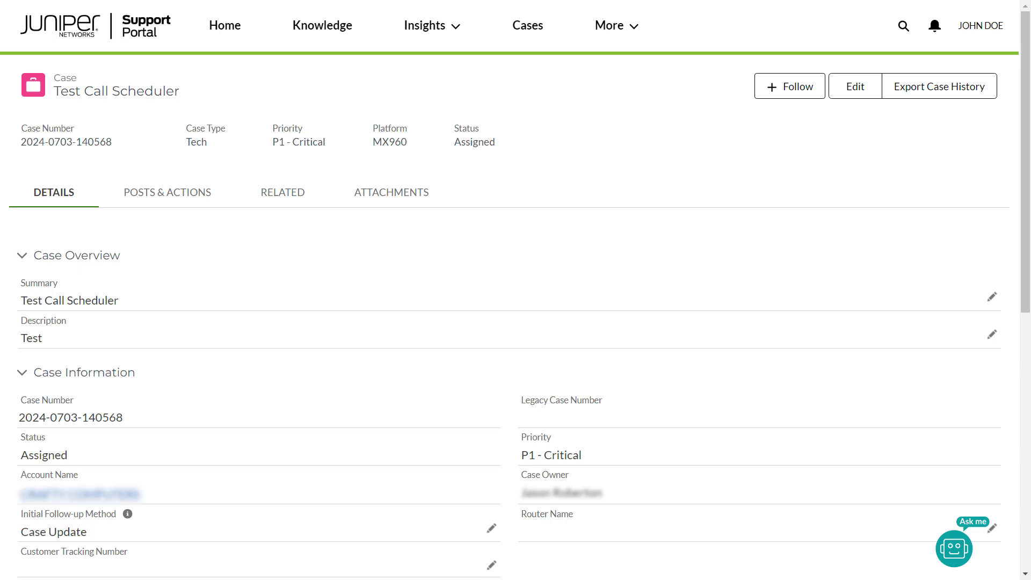
# - Check the case's related scheduled meetings and the case post about the meeting request
pyautogui.click(283, 196)
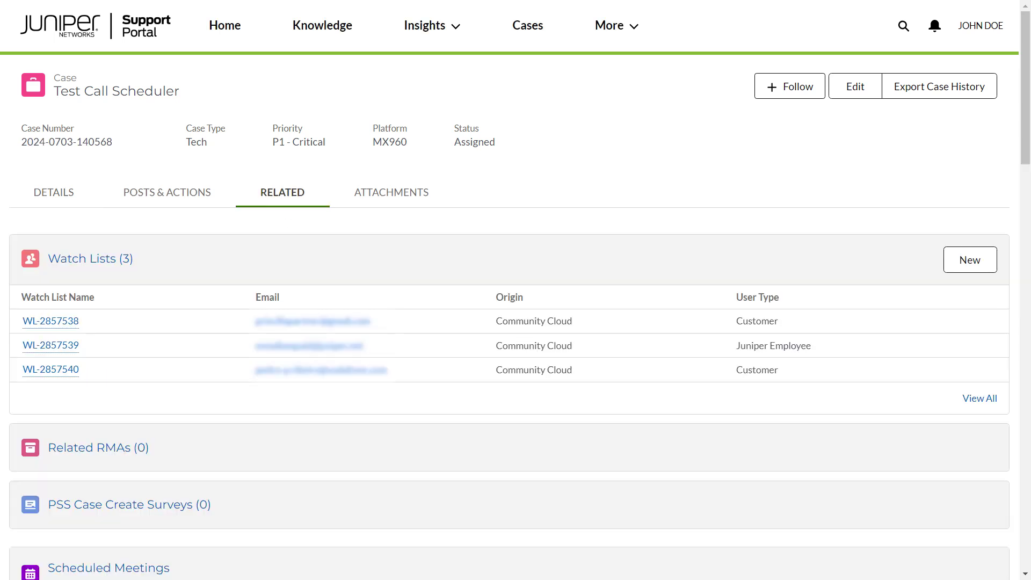
pyautogui.scroll(-3, 516, 322)
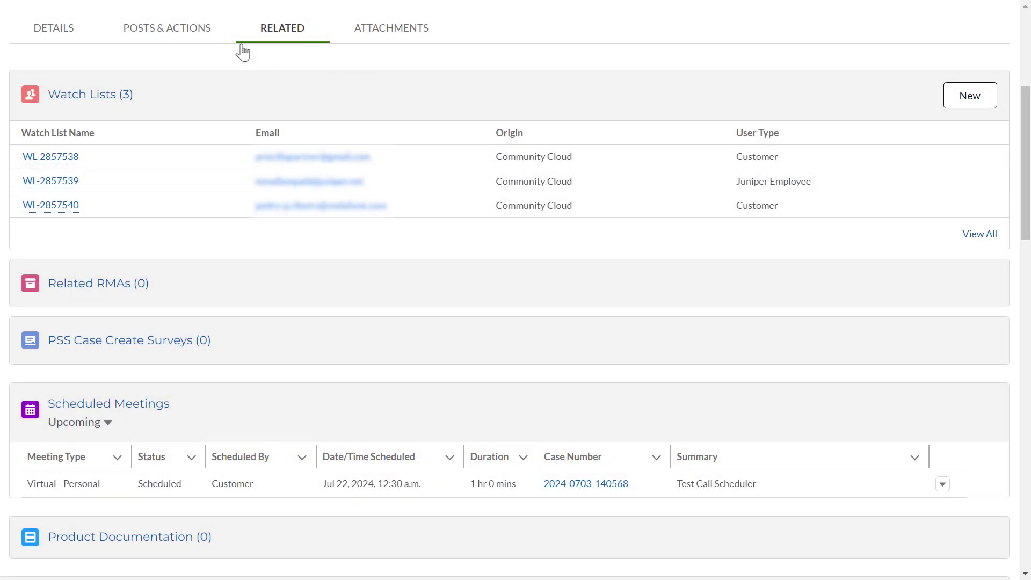
pyautogui.click(167, 28)
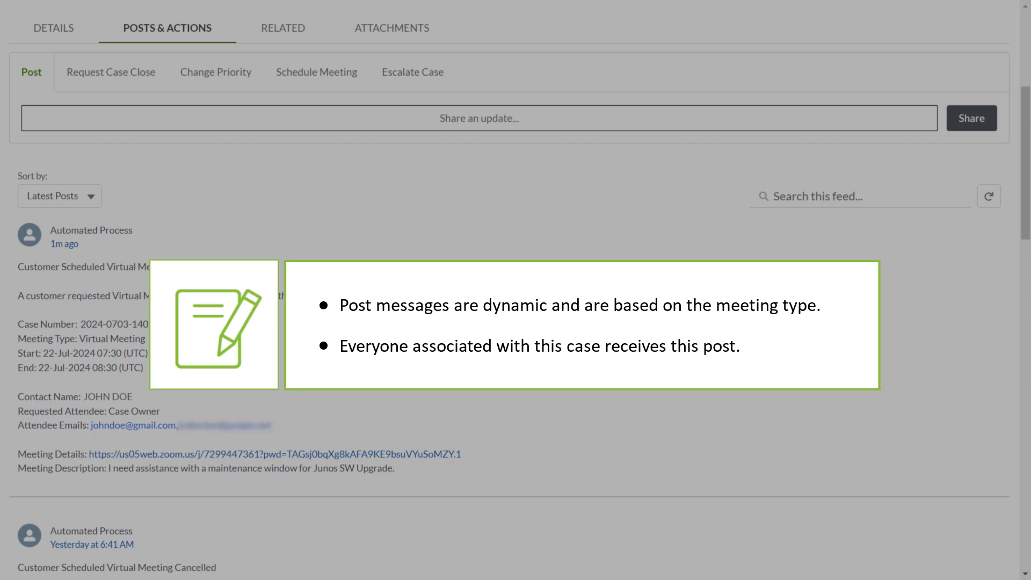
# - Open the full scheduled meetings list from the portal's home page and filter it to show All meetings
pyautogui.scroll(3, 384, 85)
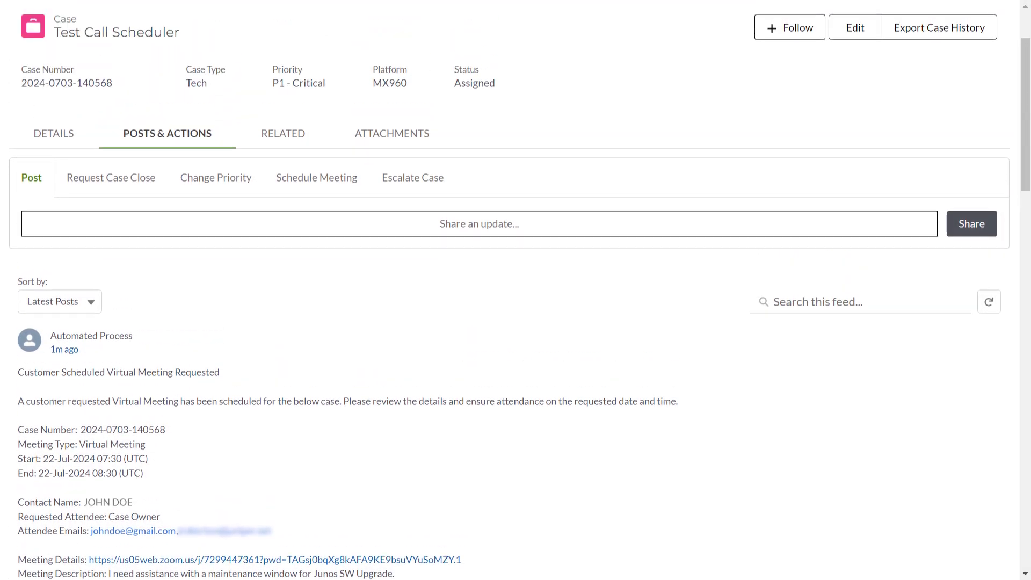
pyautogui.click(225, 26)
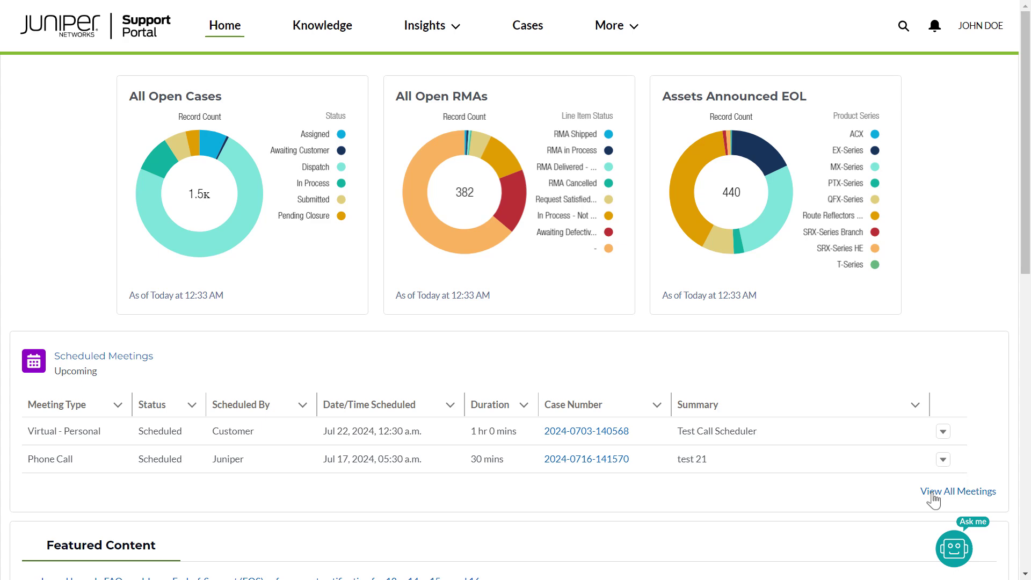
pyautogui.click(934, 495)
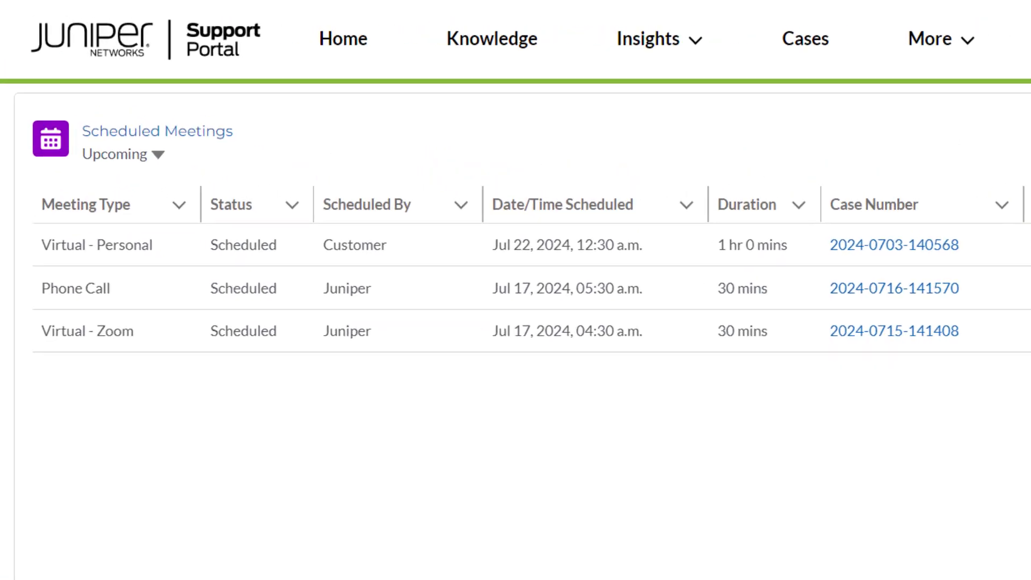
pyautogui.click(173, 171)
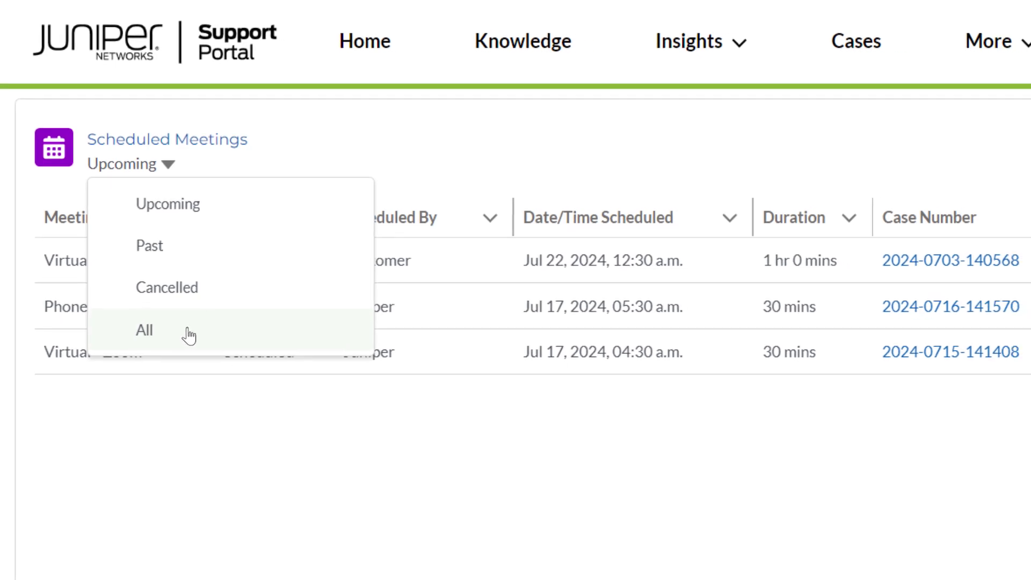
pyautogui.click(189, 334)
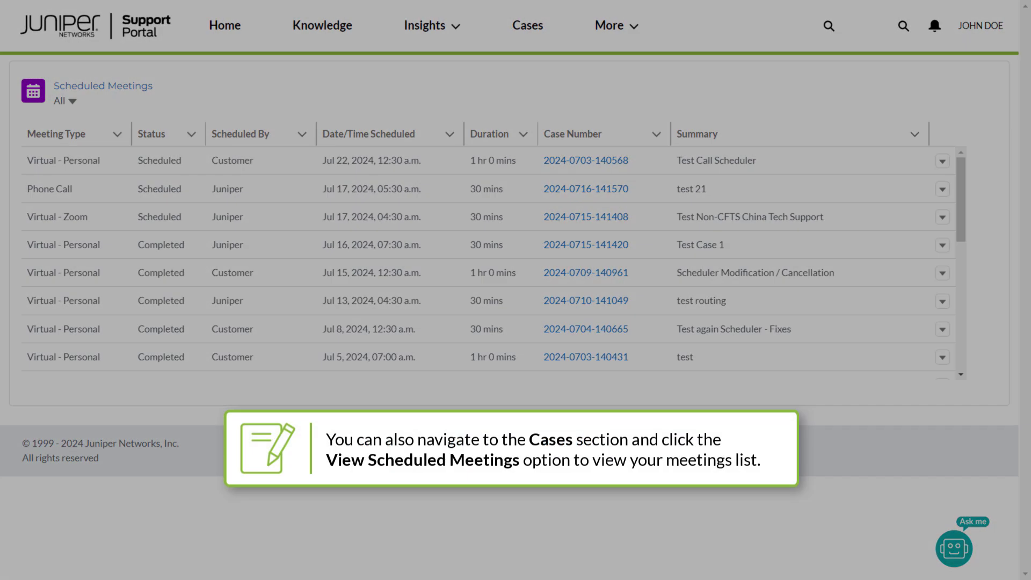
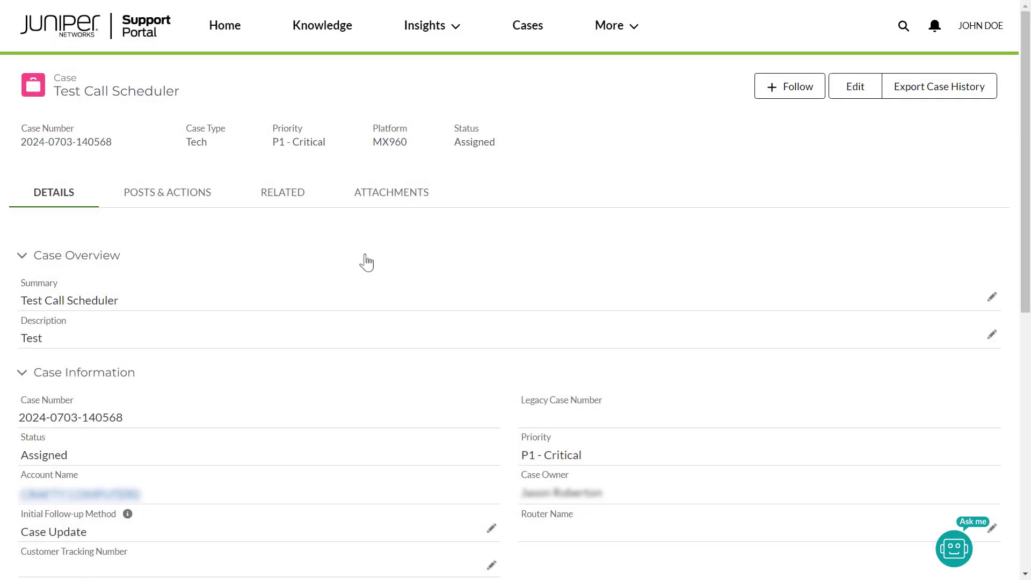
# - Open the July 22 virtual meeting's service appointment from the scheduled meetings related to the Test Call Scheduler case
pyautogui.click(283, 199)
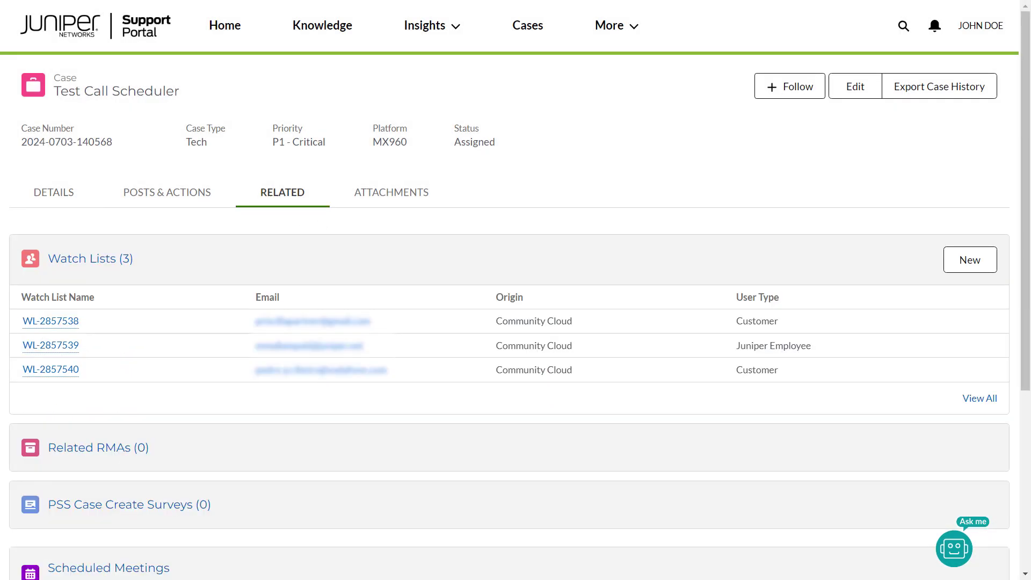
pyautogui.scroll(-4, 857, 404)
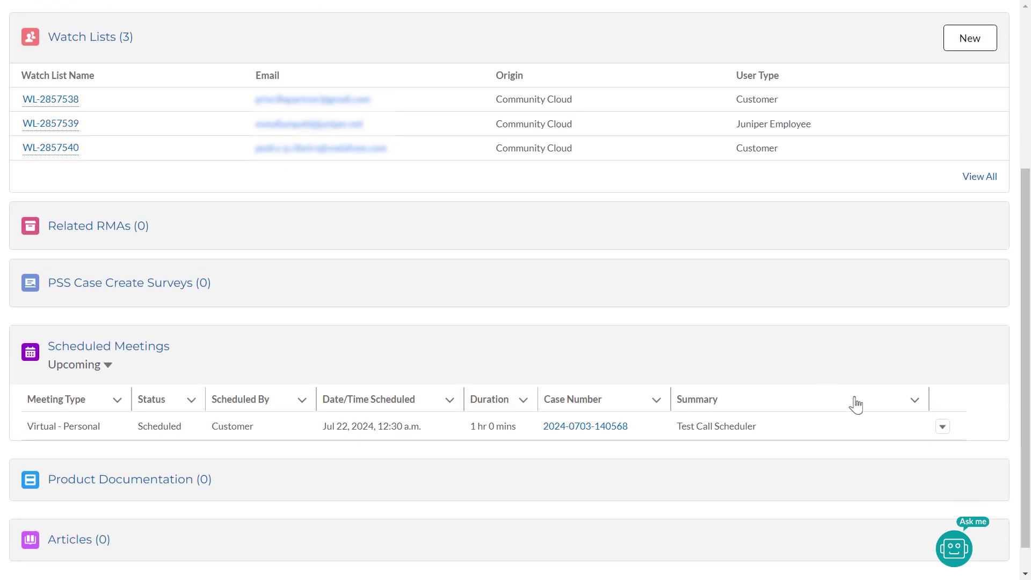
pyautogui.click(943, 427)
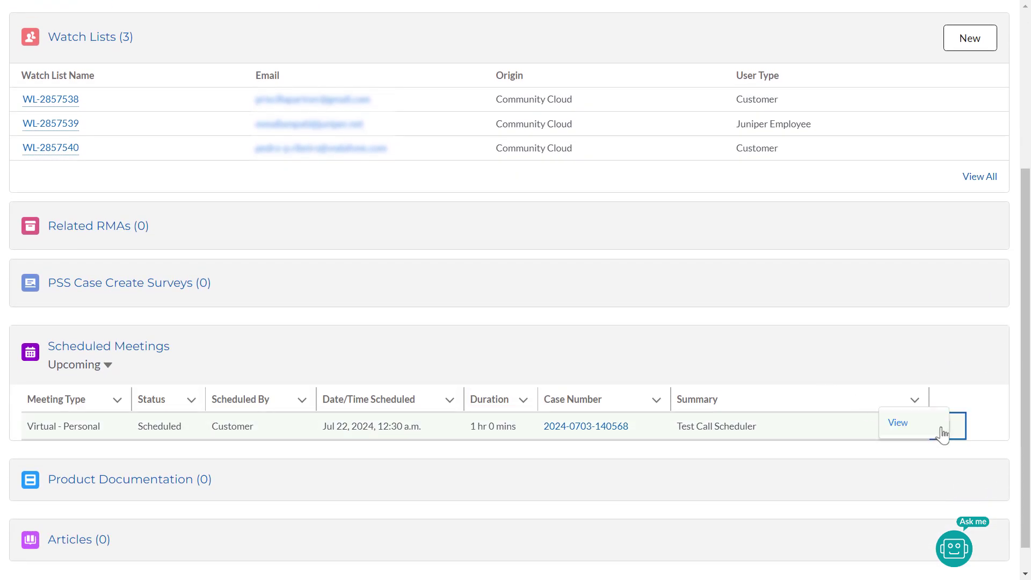
pyautogui.click(898, 424)
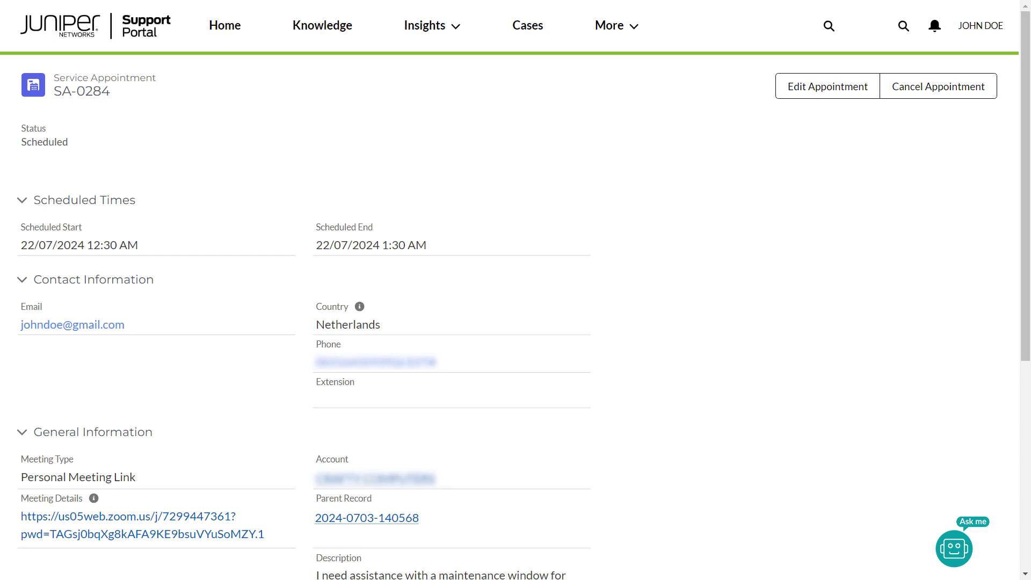
# - Edit the appointment to use the 2:00 - 3:00 a.m. slot on Monday, July 22, and continue to its details
pyautogui.click(822, 96)
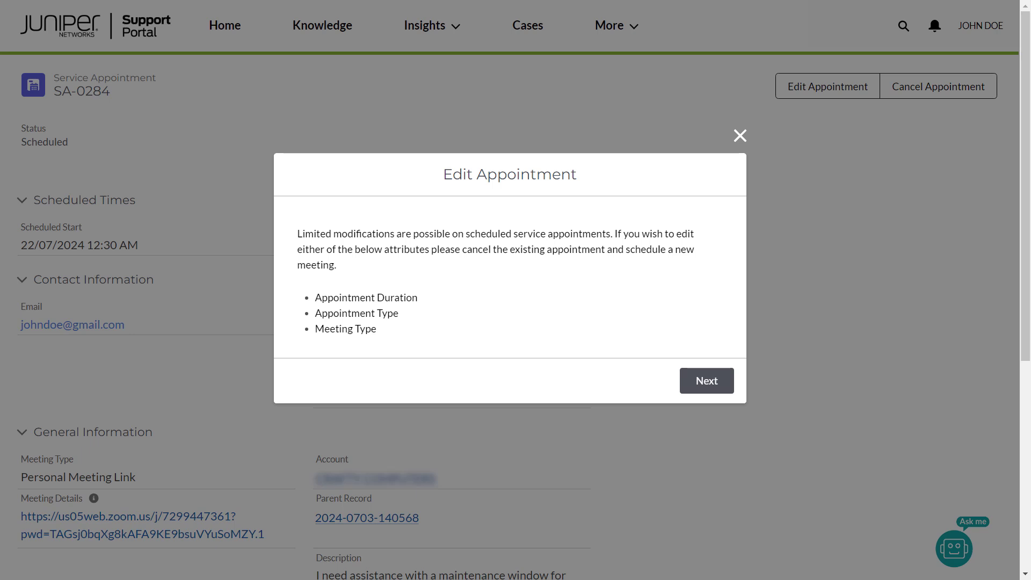
pyautogui.click(707, 388)
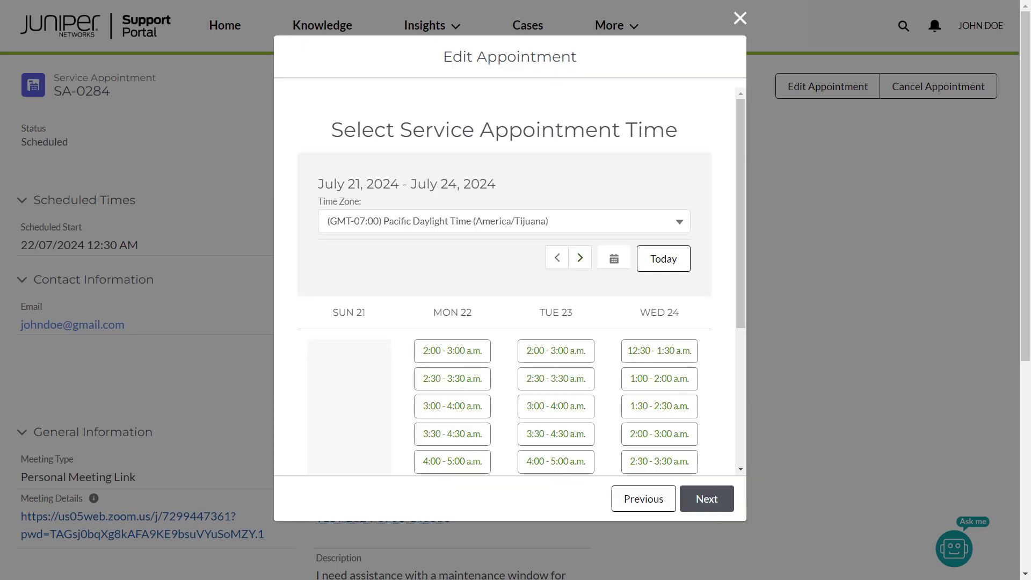
pyautogui.click(451, 355)
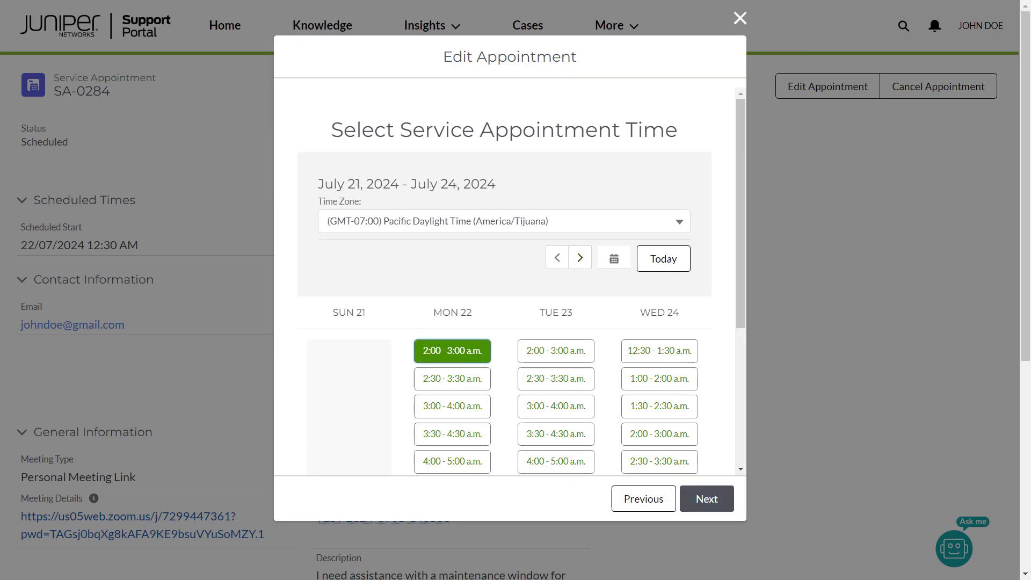
pyautogui.click(706, 505)
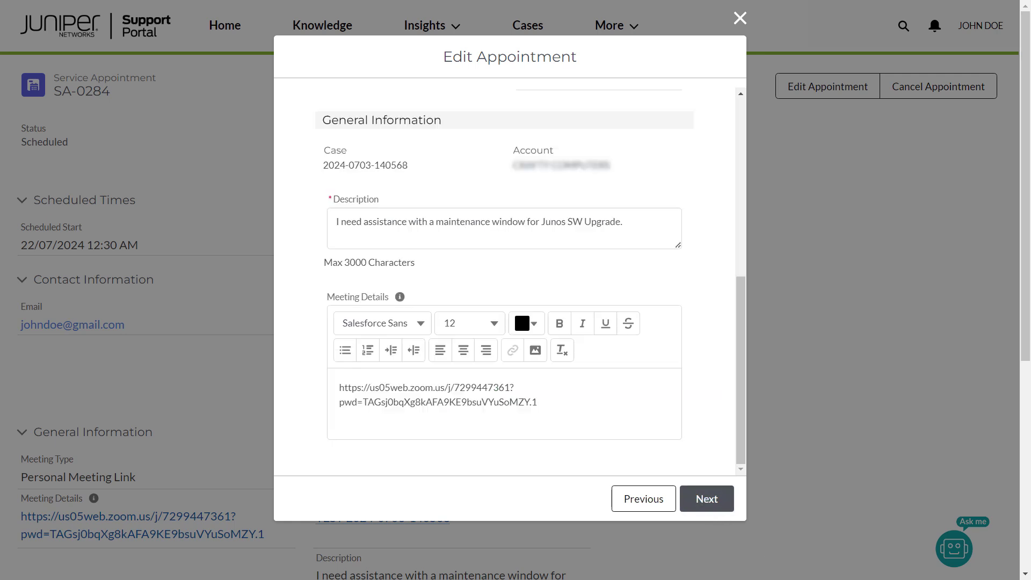
# - Append "for my MX960 products" to the appointment's description and submit the modified appointment
pyautogui.click(621, 222)
pyautogui.write('for my MX960 products')
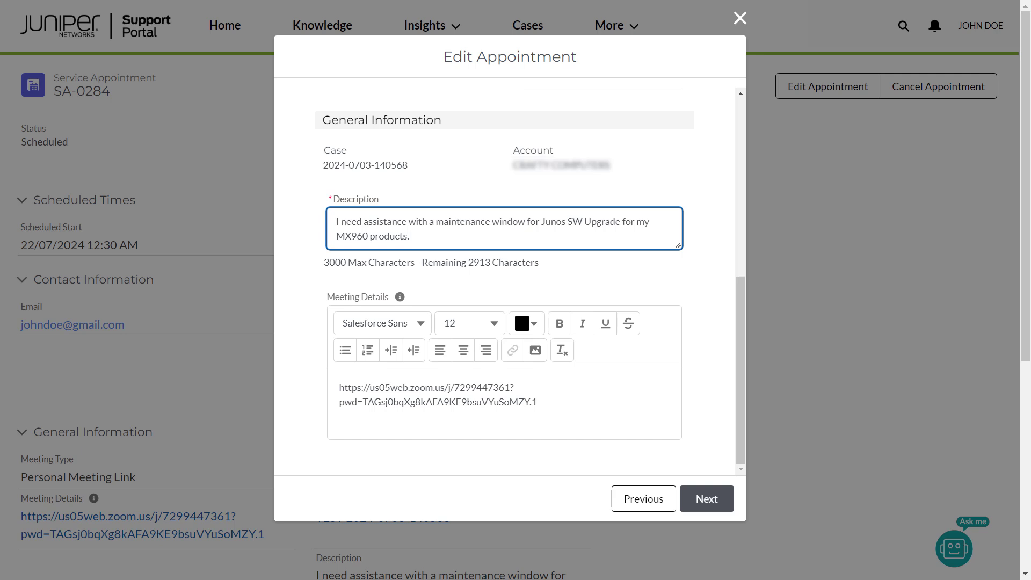
pyautogui.click(705, 502)
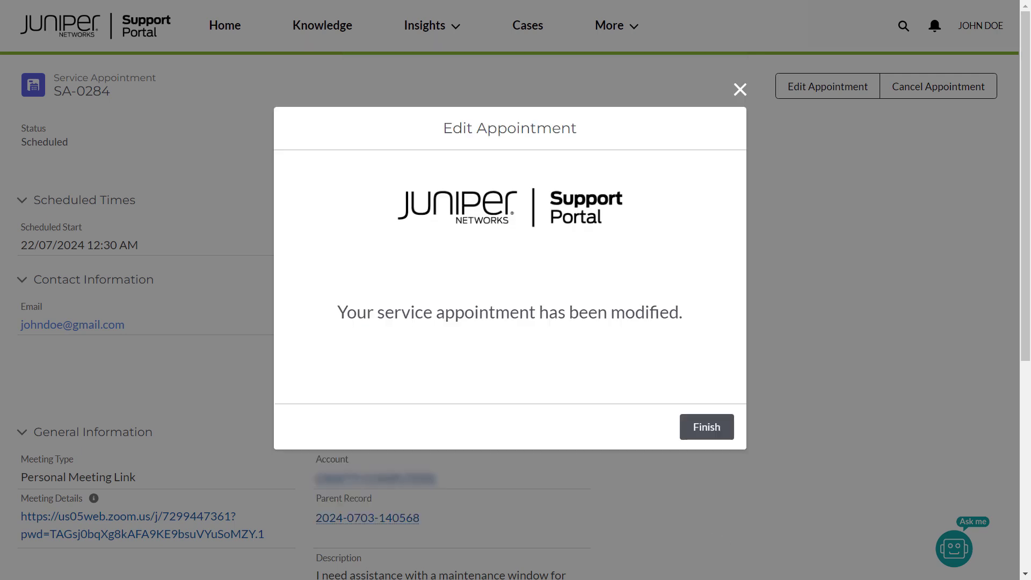
pyautogui.click(706, 430)
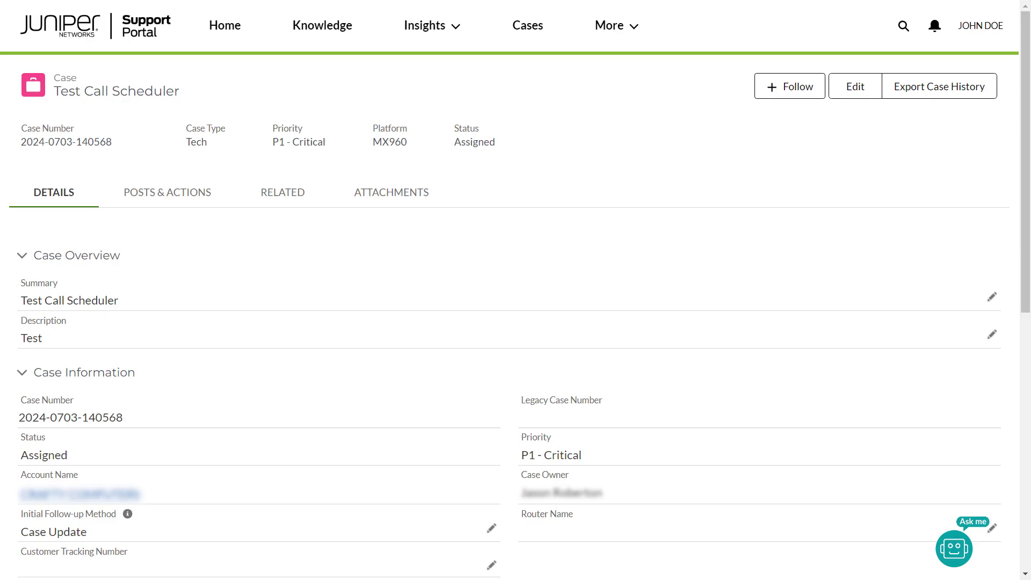
# - Check the latest case post about the modified virtual meeting
pyautogui.click(161, 198)
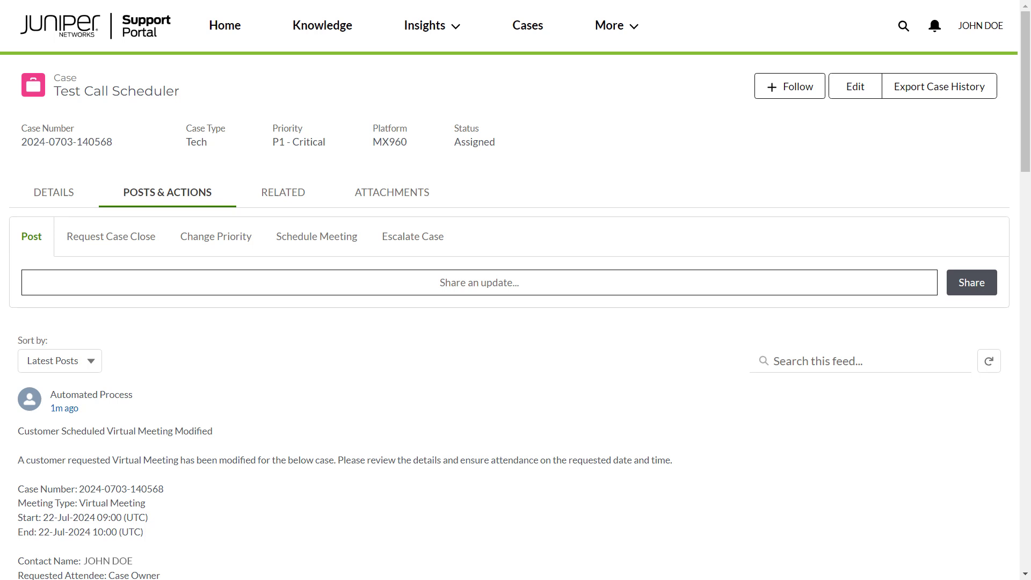
pyautogui.scroll(-2, 515, 290)
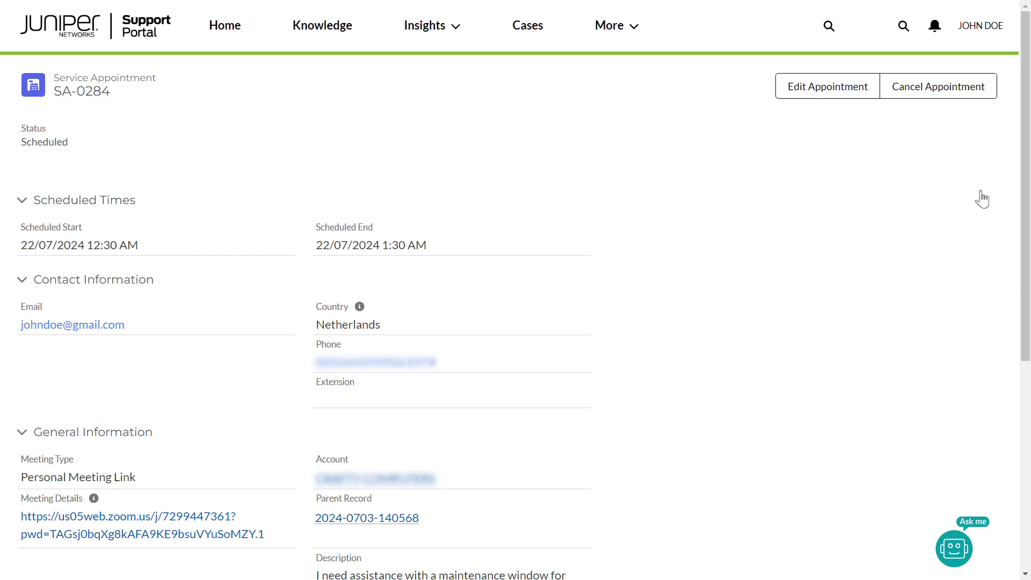
# - Cancel the service appointment on July 22, leaving the reason for cancellation empty
pyautogui.click(932, 99)
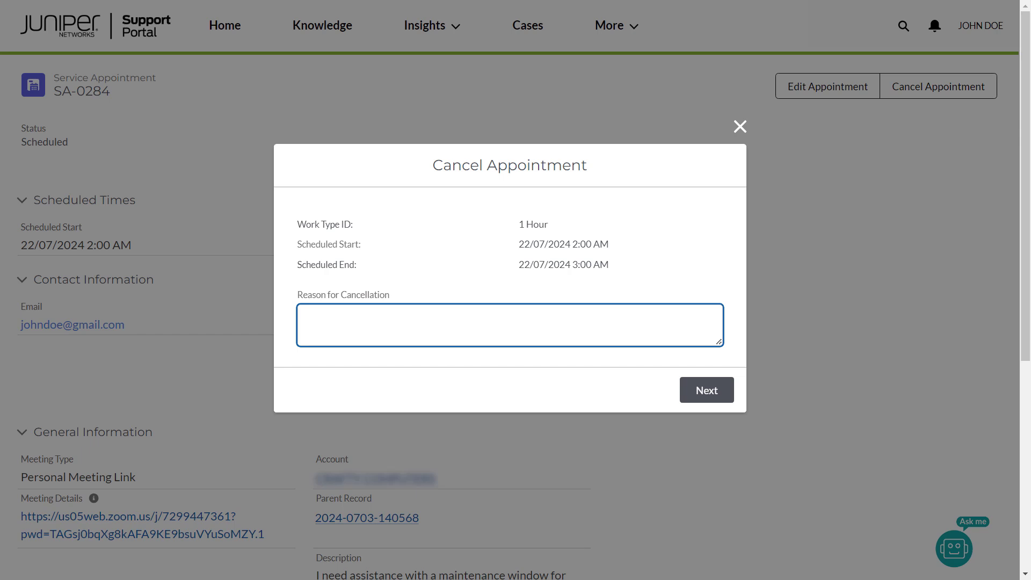
pyautogui.click(709, 400)
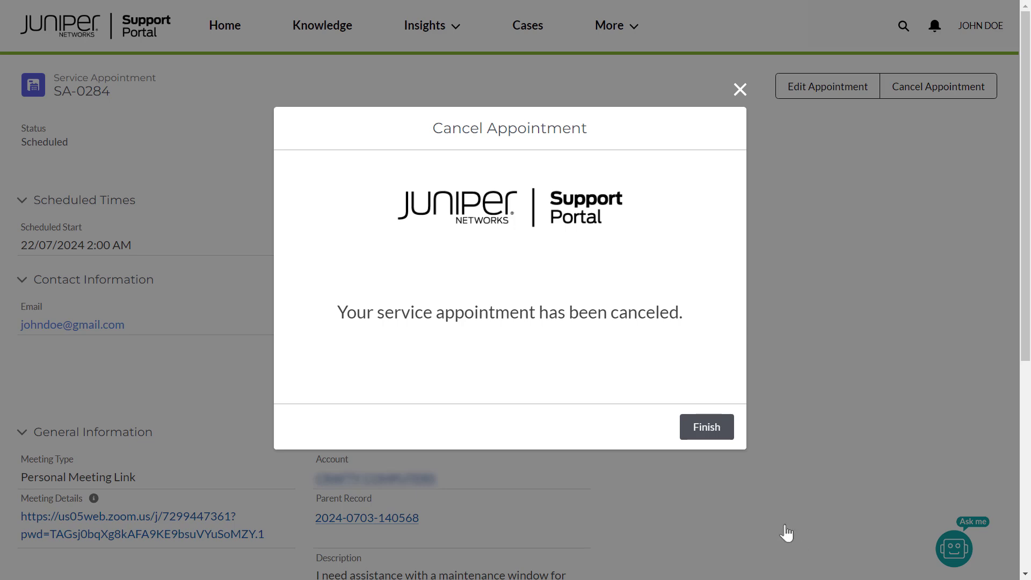
pyautogui.click(708, 435)
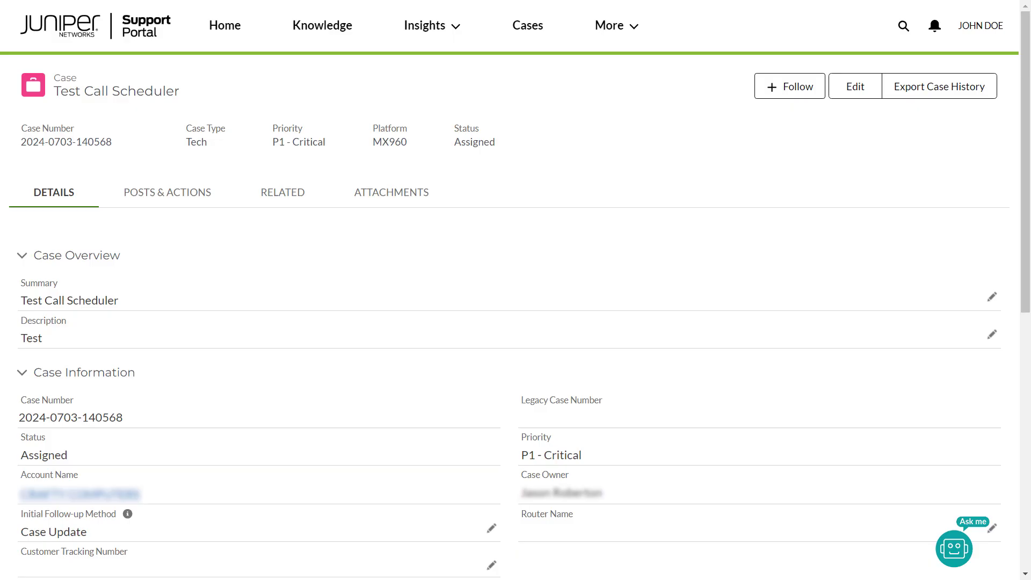
# - Expand the latest case post about the cancelled virtual meeting to read its full details
pyautogui.click(161, 200)
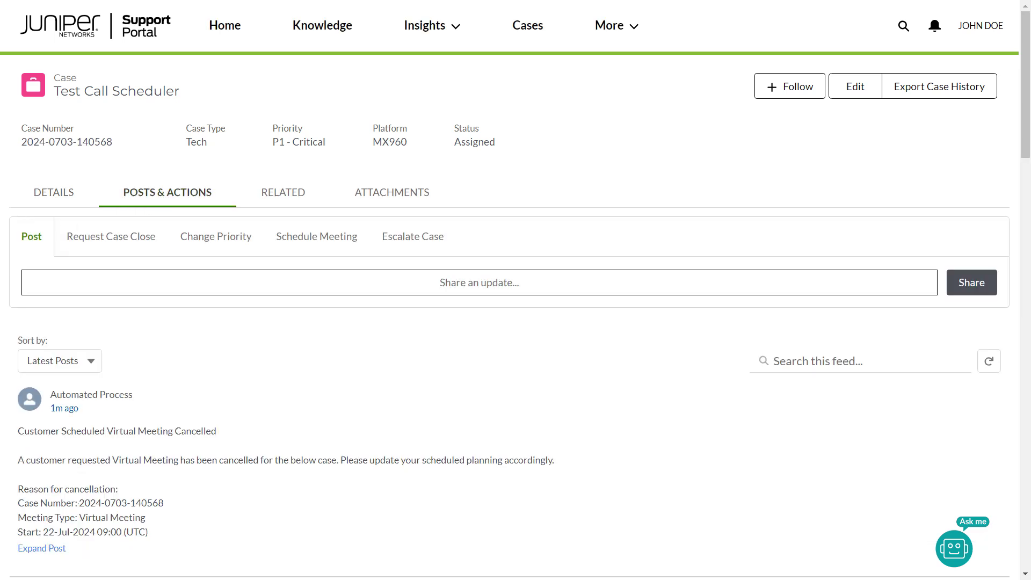
pyautogui.scroll(-2, 516, 290)
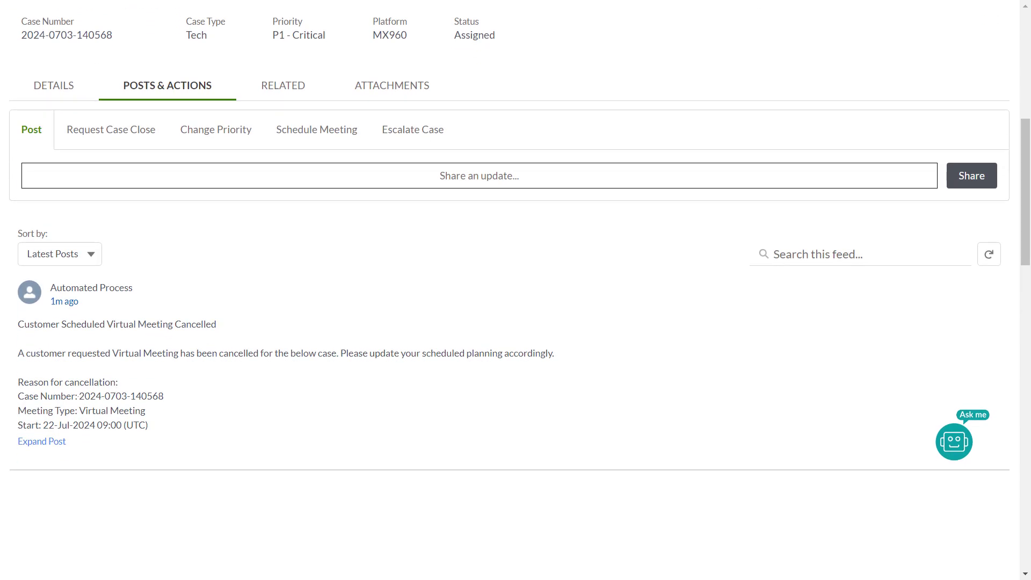
pyautogui.click(41, 443)
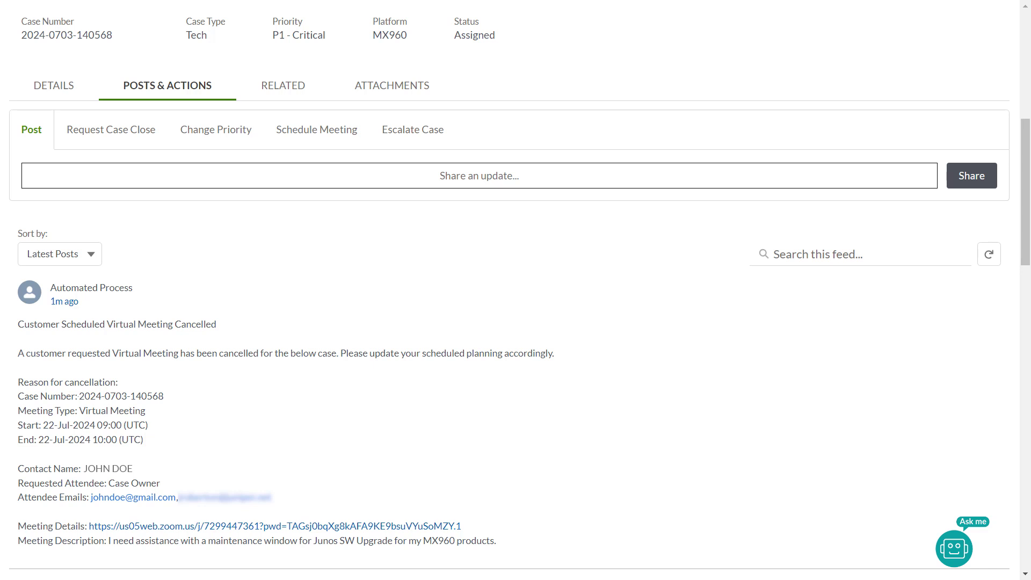